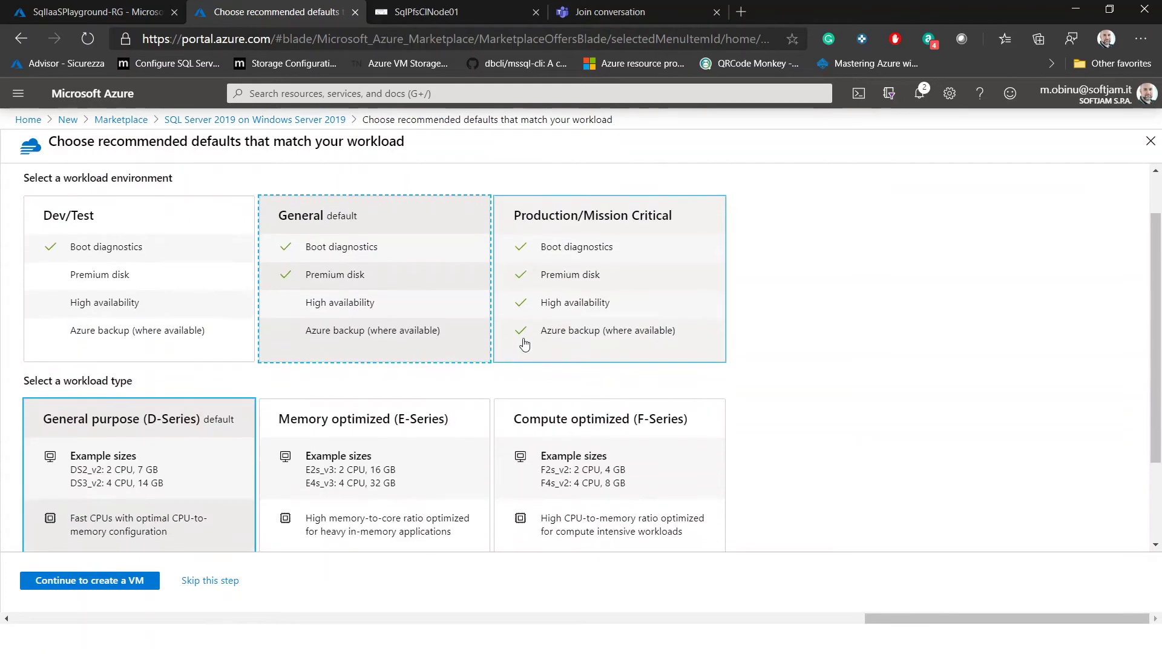
Step: Choose the Production/Mission Critical environment with the Memory optimized (E-Series) workload type and continue to creating the VM
{"action": "left_click", "coordinate": [531, 333]}
{"action": "scroll", "coordinate": [400, 454], "scroll_direction": "down", "scroll_amount": 2}
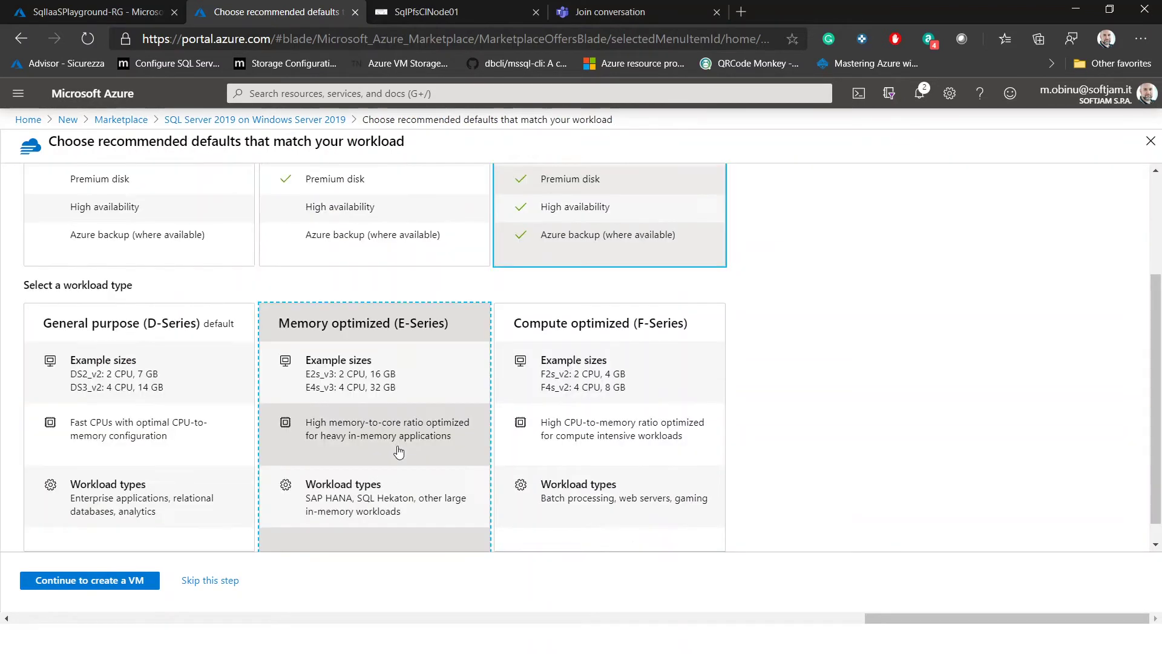
{"action": "left_click", "coordinate": [400, 460]}
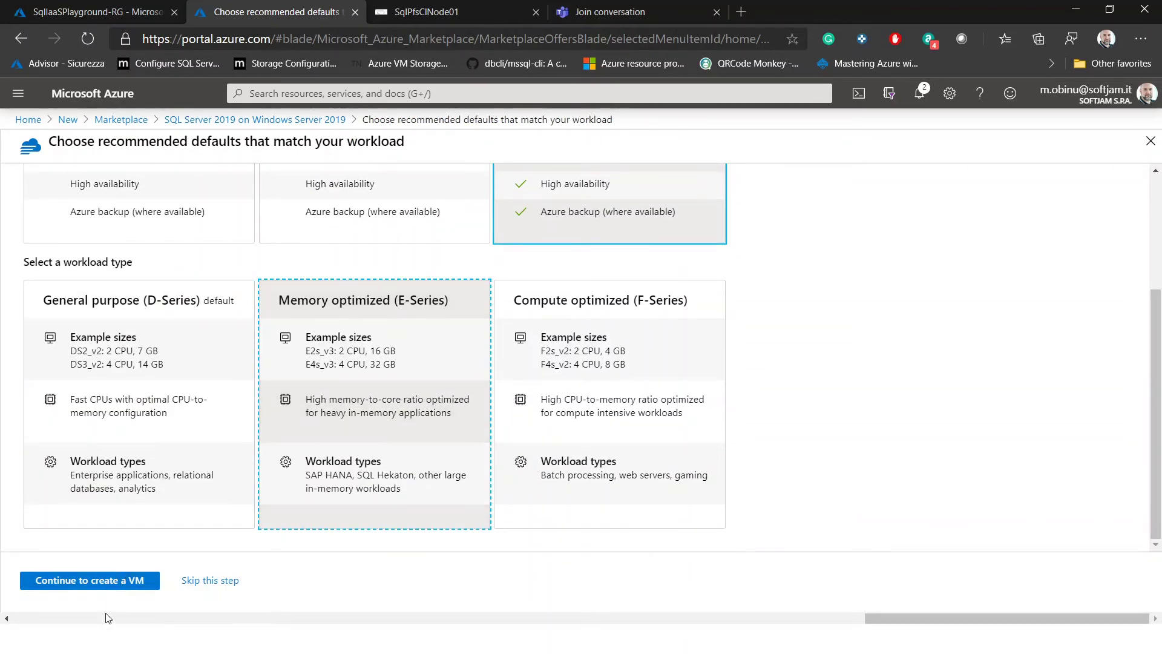
{"action": "left_click", "coordinate": [124, 579]}
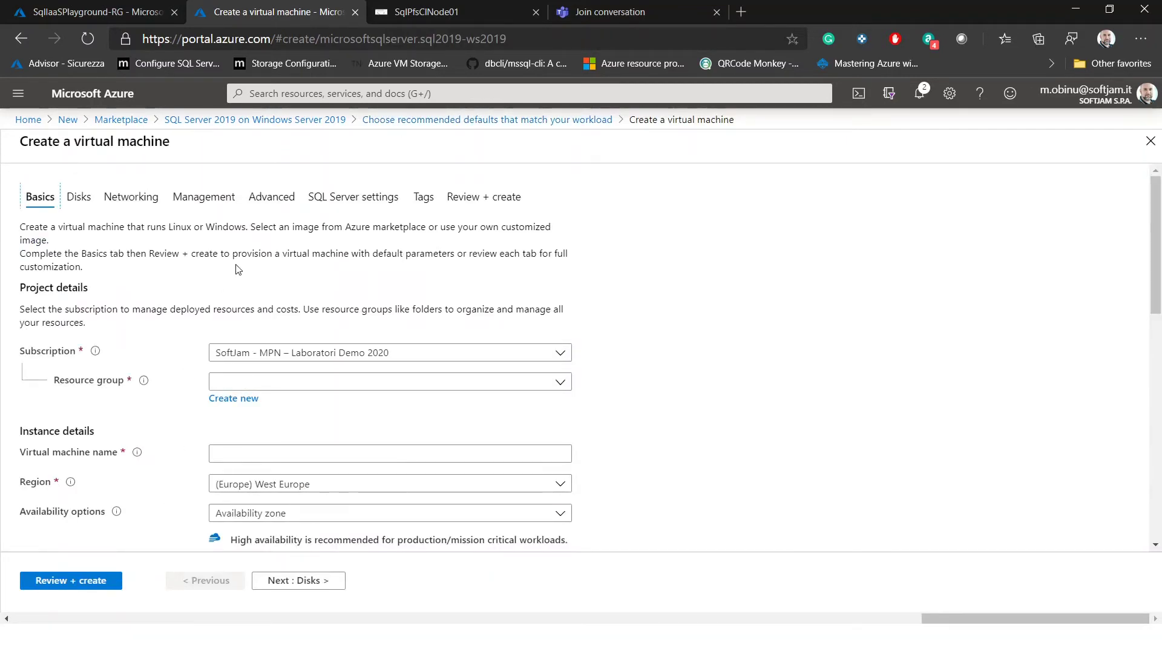
Step: Open the storage configuration for editing in the new VM's SQL Server settings
{"action": "left_click", "coordinate": [337, 199]}
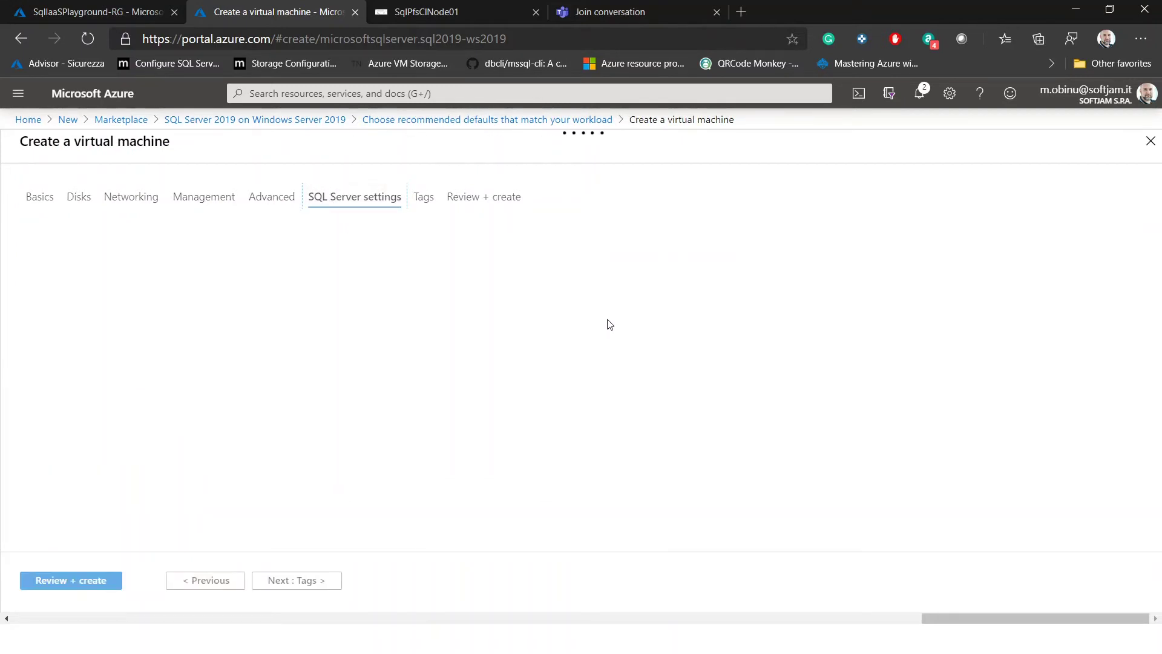
{"action": "scroll", "coordinate": [444, 324], "scroll_direction": "down", "scroll_amount": 1}
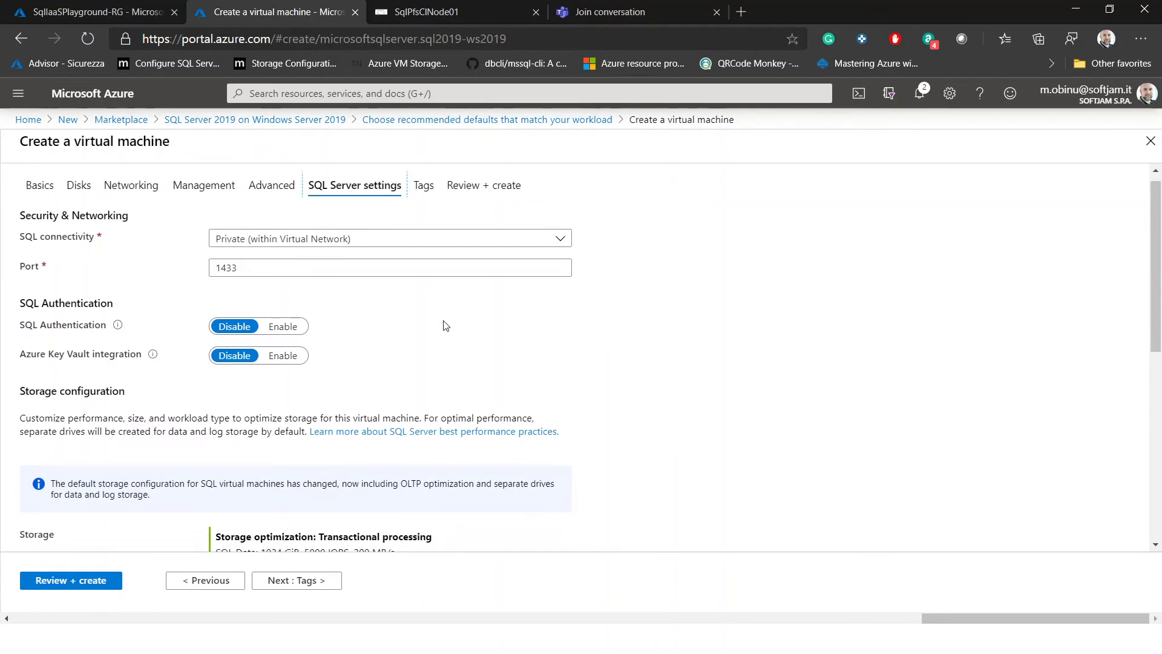
{"action": "scroll", "coordinate": [442, 322], "scroll_direction": "up", "scroll_amount": 1}
{"action": "scroll", "coordinate": [441, 323], "scroll_direction": "down", "scroll_amount": 1}
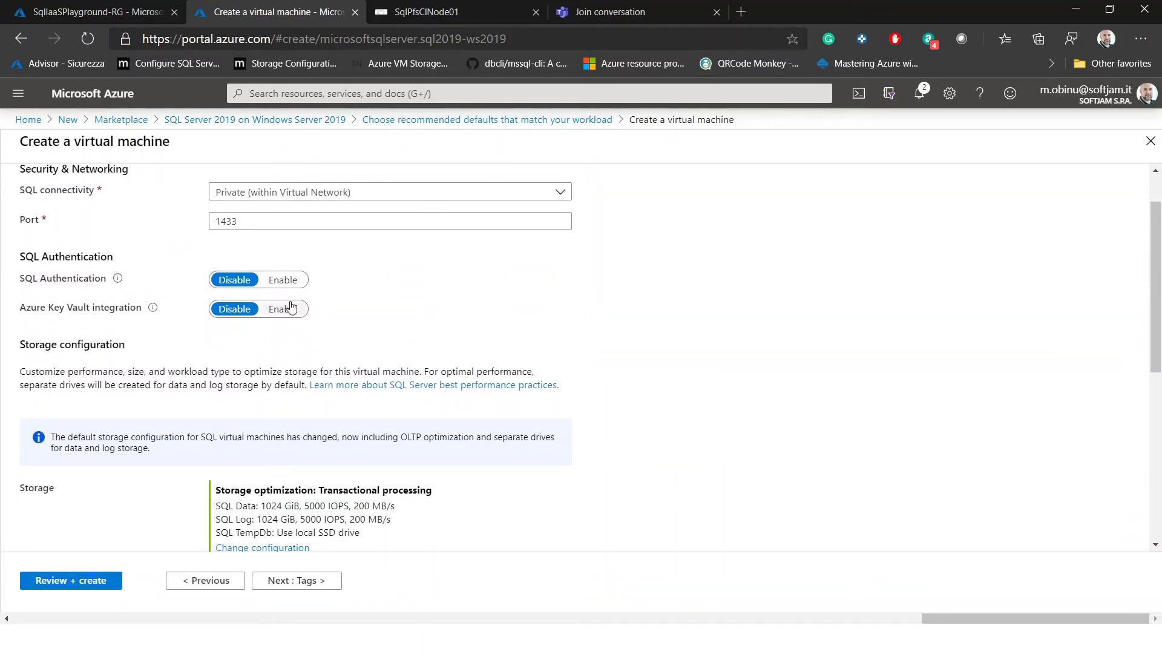
{"action": "scroll", "coordinate": [365, 362], "scroll_direction": "down", "scroll_amount": 1}
{"action": "scroll", "coordinate": [365, 362], "scroll_direction": "down", "scroll_amount": 1}
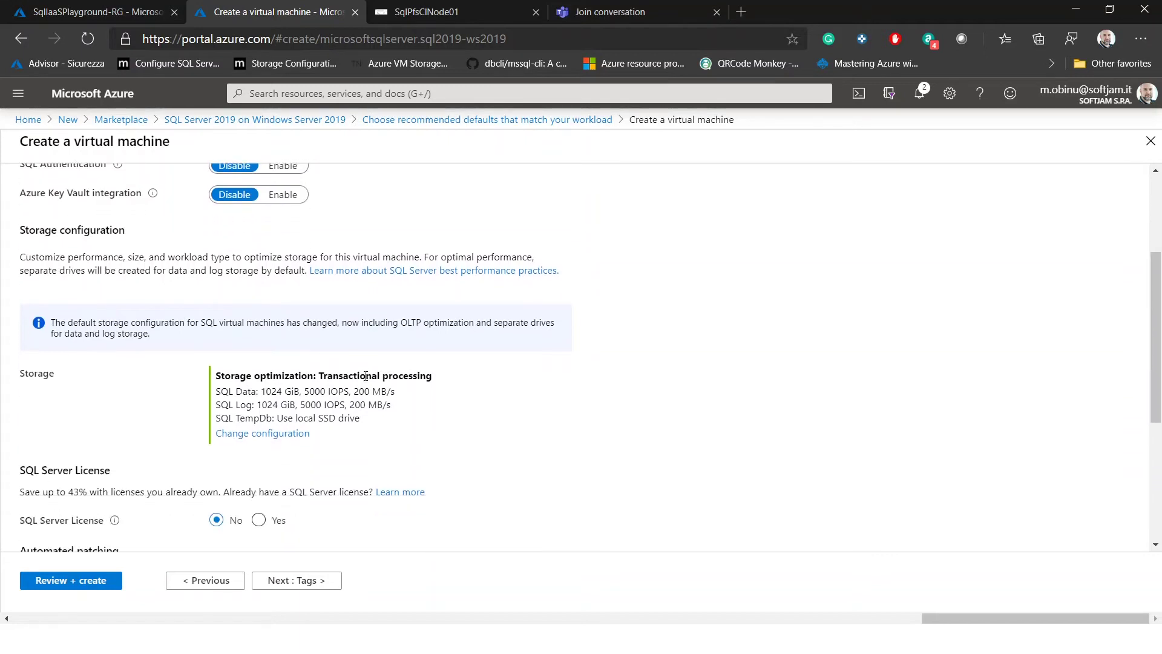
{"action": "left_click", "coordinate": [255, 431]}
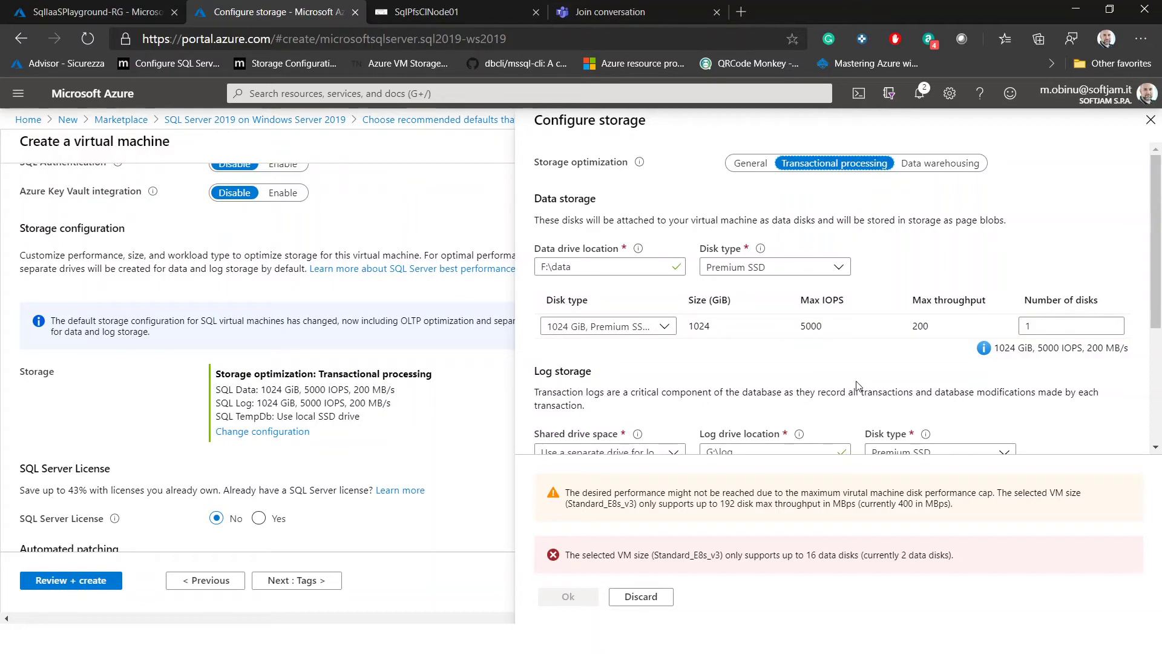
Step: Set the data storage disk type to 2048 GiB Premium SSD and review the log and TempDb storage settings
{"action": "scroll", "coordinate": [859, 390], "scroll_direction": "down", "scroll_amount": 3}
{"action": "scroll", "coordinate": [744, 327], "scroll_direction": "up", "scroll_amount": 3}
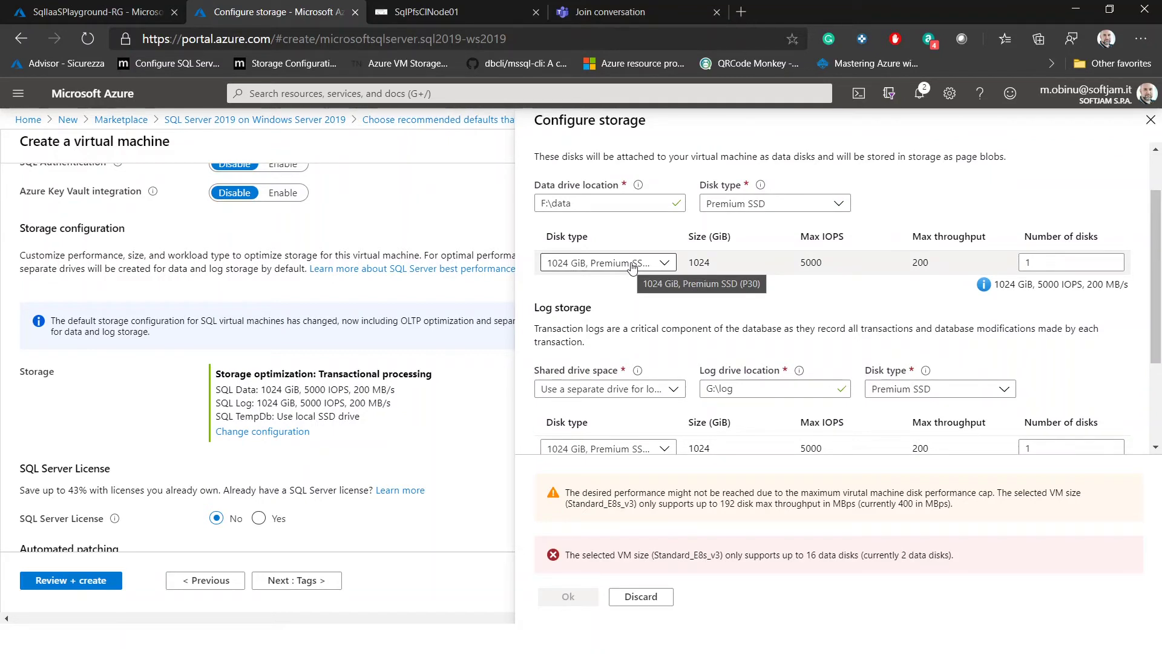
{"action": "left_click", "coordinate": [633, 264]}
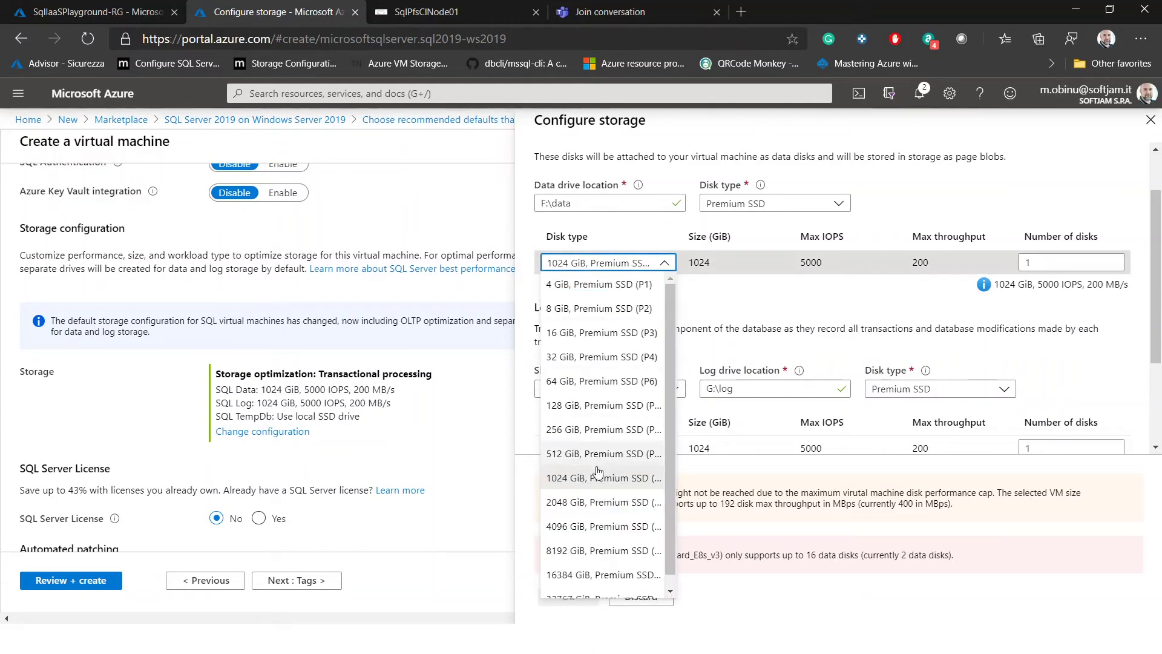
{"action": "left_click", "coordinate": [605, 492]}
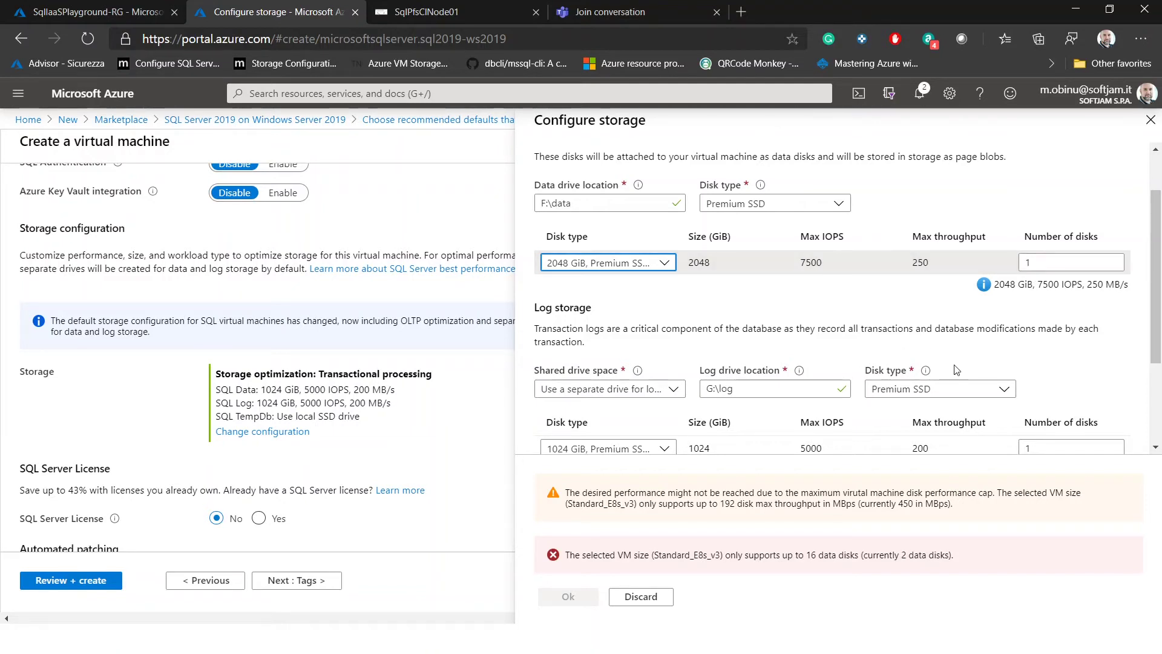
{"action": "scroll", "coordinate": [881, 411], "scroll_direction": "down", "scroll_amount": 3}
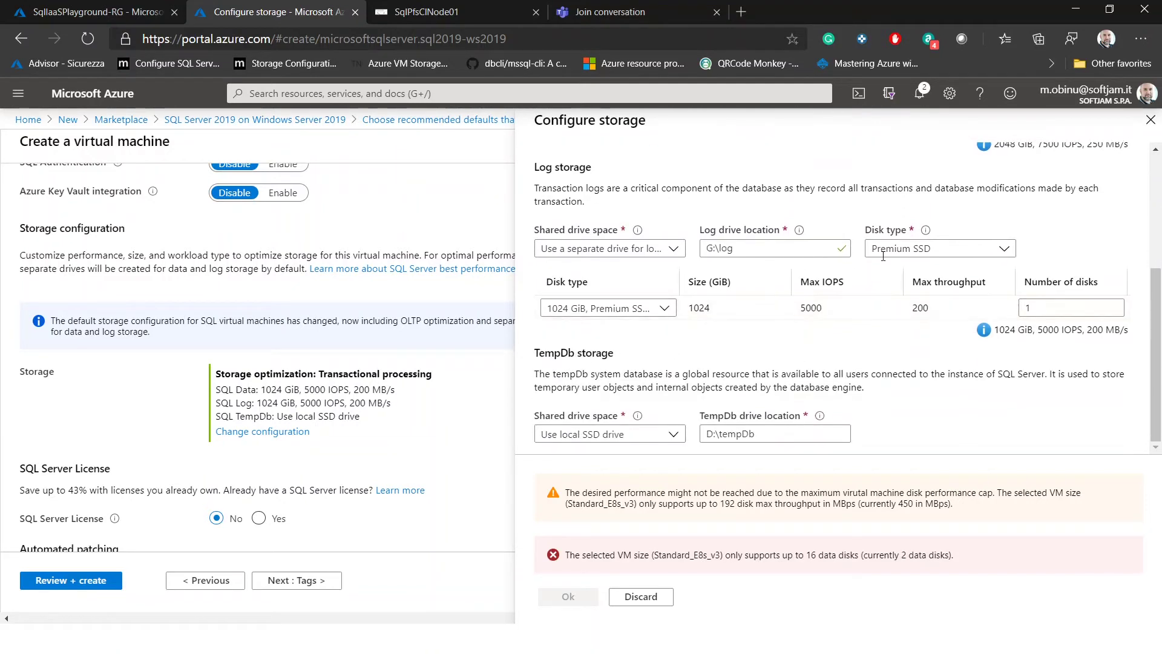
{"action": "scroll", "coordinate": [882, 256], "scroll_direction": "up", "scroll_amount": 1}
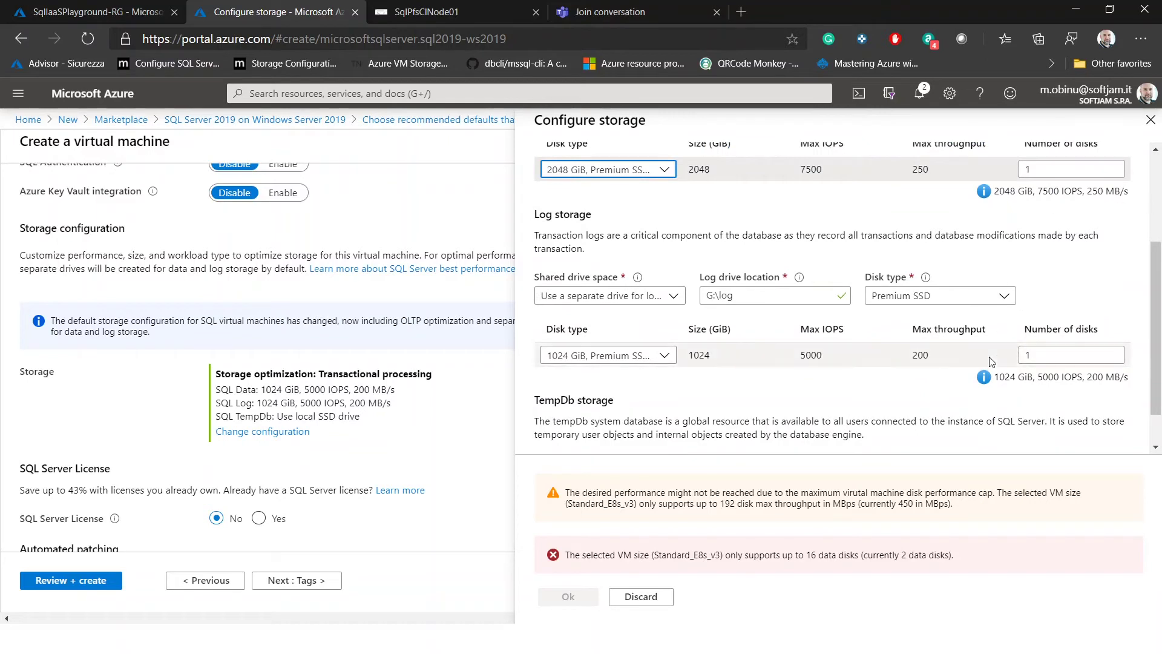
{"action": "scroll", "coordinate": [834, 357], "scroll_direction": "down", "scroll_amount": 2}
{"action": "scroll", "coordinate": [766, 320], "scroll_direction": "up", "scroll_amount": 2}
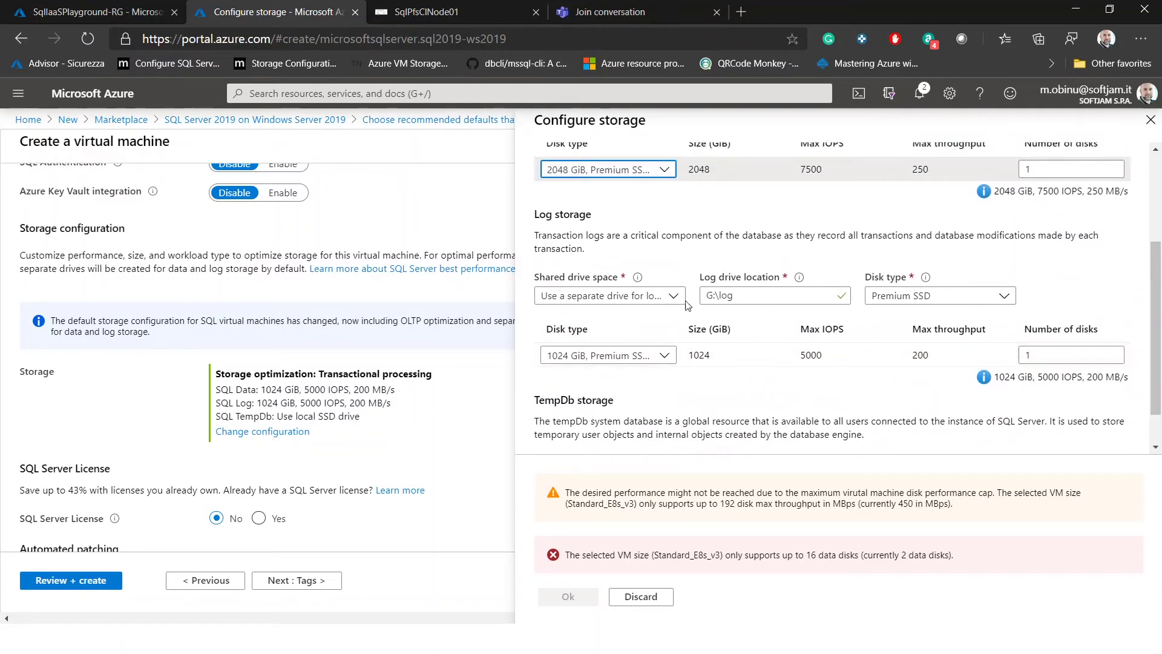
{"action": "scroll", "coordinate": [765, 321], "scroll_direction": "down", "scroll_amount": 1}
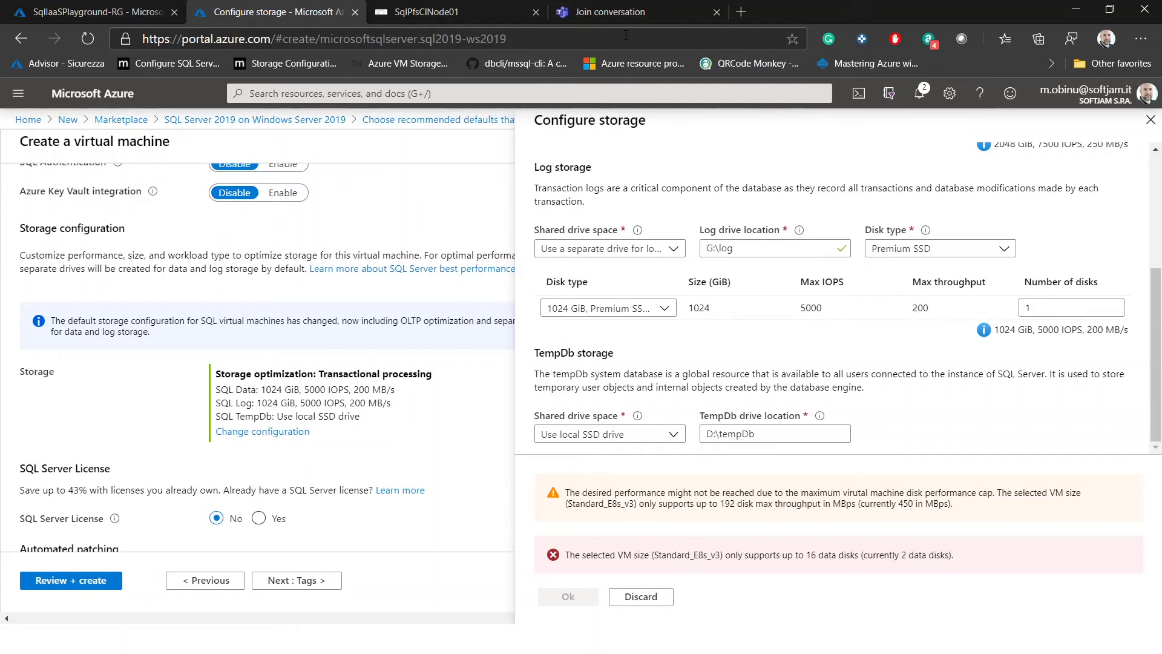
Step: Open the singleVM SQL virtual machine resource from the SqlIaaSPlayground-RG resource group
{"action": "left_click", "coordinate": [124, 15]}
{"action": "scroll", "coordinate": [508, 415], "scroll_direction": "down", "scroll_amount": 1}
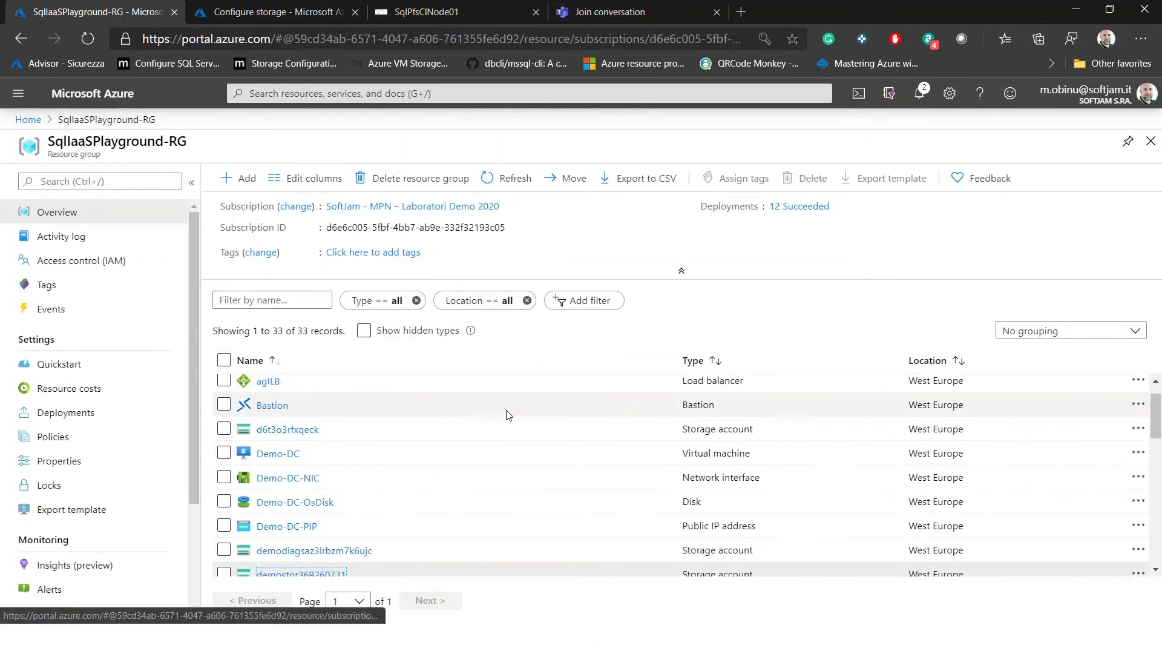
{"action": "scroll", "coordinate": [508, 415], "scroll_direction": "down", "scroll_amount": 1}
{"action": "scroll", "coordinate": [506, 445], "scroll_direction": "down", "scroll_amount": 2}
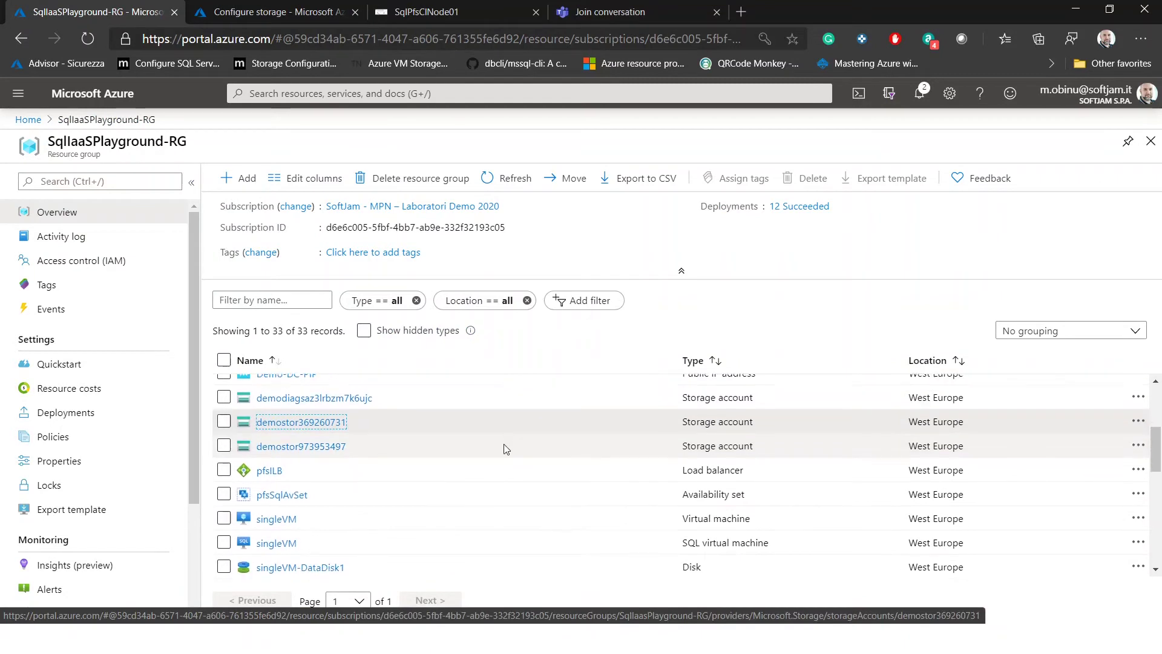
{"action": "scroll", "coordinate": [506, 448], "scroll_direction": "down", "scroll_amount": 2}
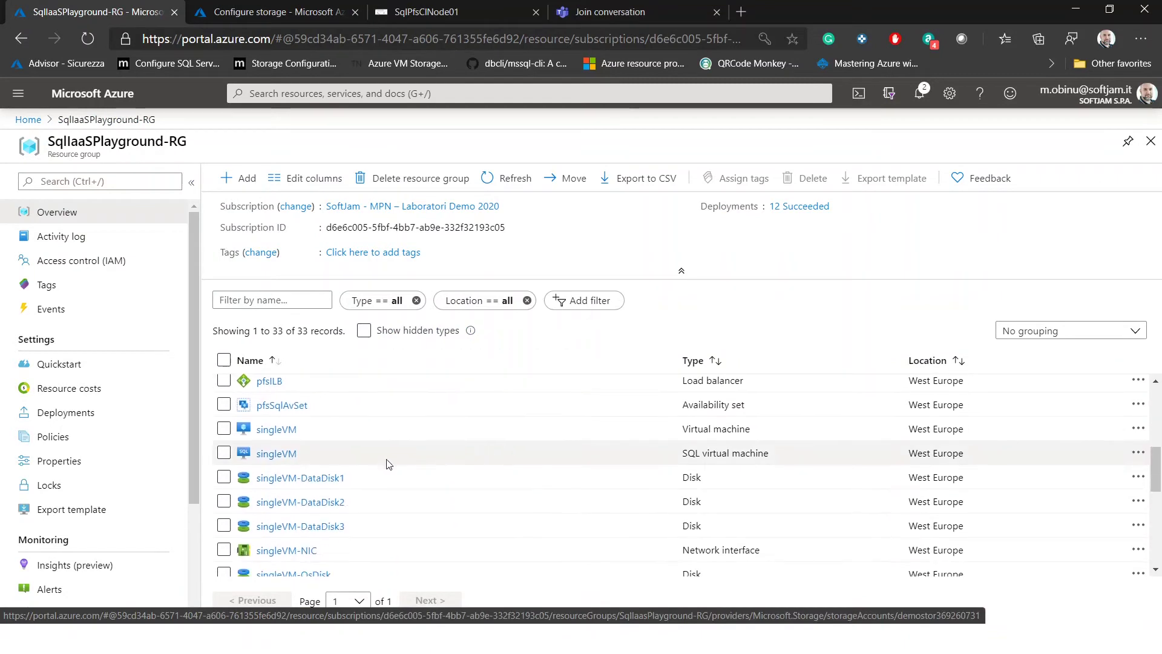
{"action": "left_click", "coordinate": [330, 435]}
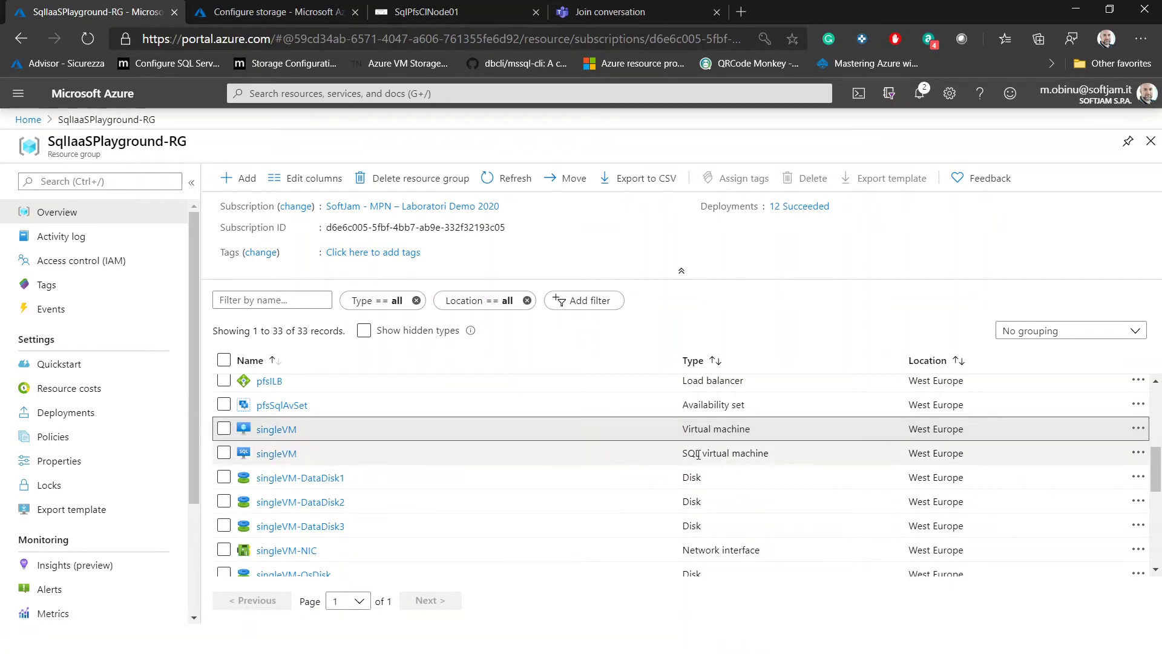
{"action": "left_click", "coordinate": [264, 458]}
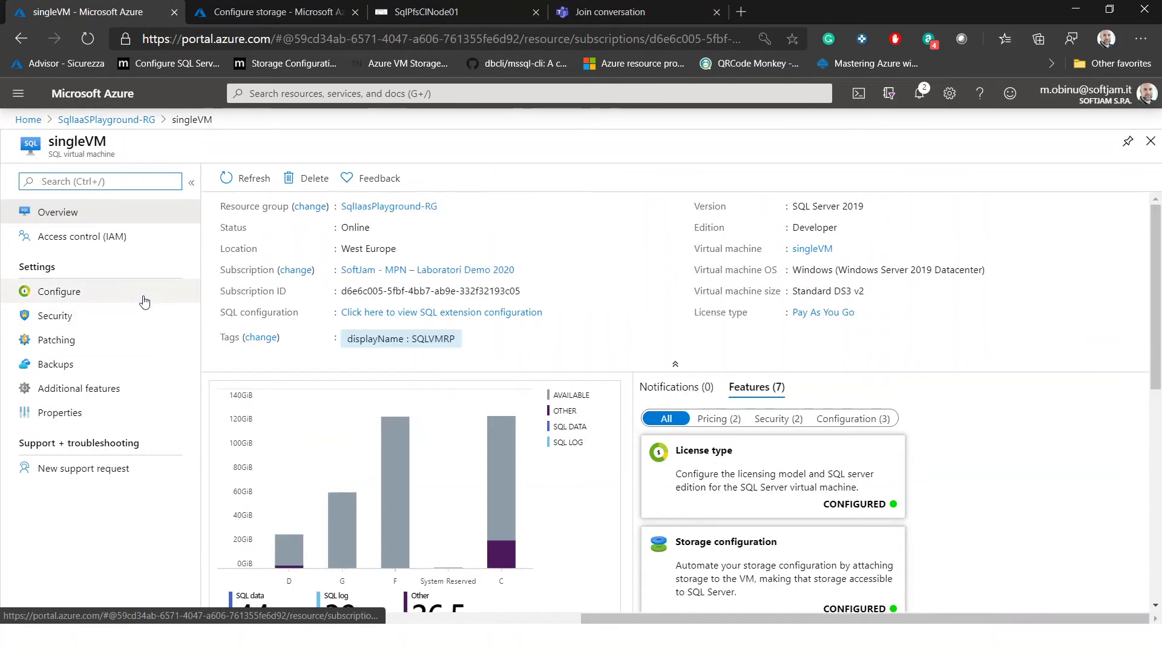
Step: Review singleVM's overview along with its security, patching and backup settings
{"action": "scroll", "coordinate": [486, 414], "scroll_direction": "down", "scroll_amount": 2}
{"action": "scroll", "coordinate": [228, 332], "scroll_direction": "up", "scroll_amount": 1}
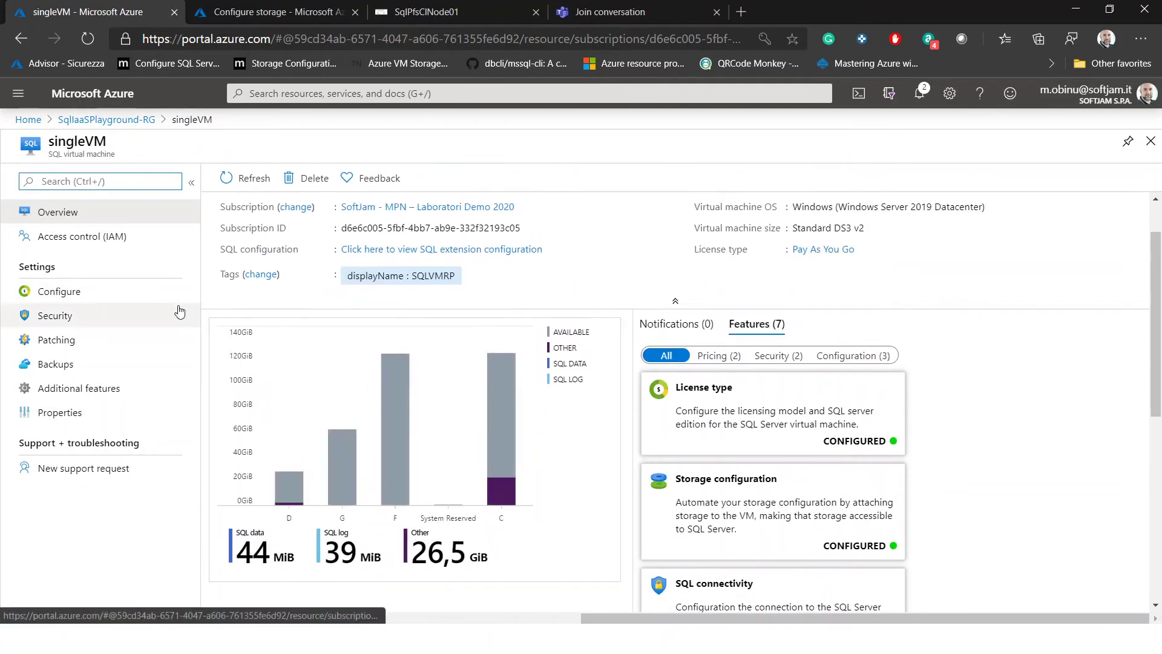
{"action": "left_click", "coordinate": [98, 323]}
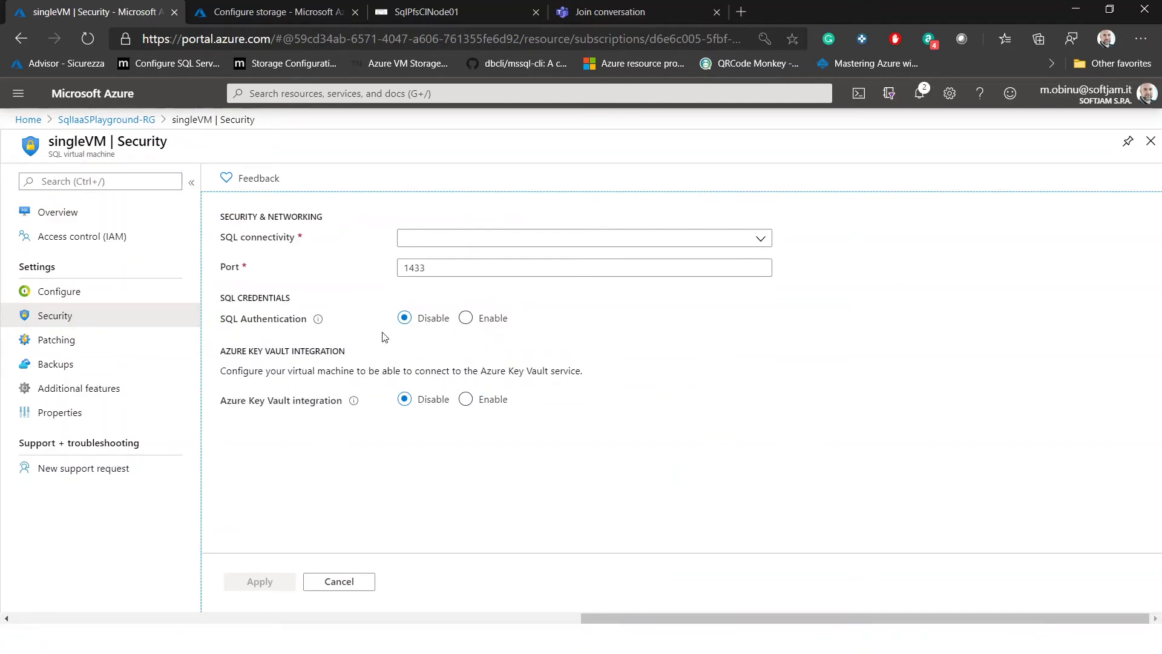
{"action": "left_click", "coordinate": [93, 344]}
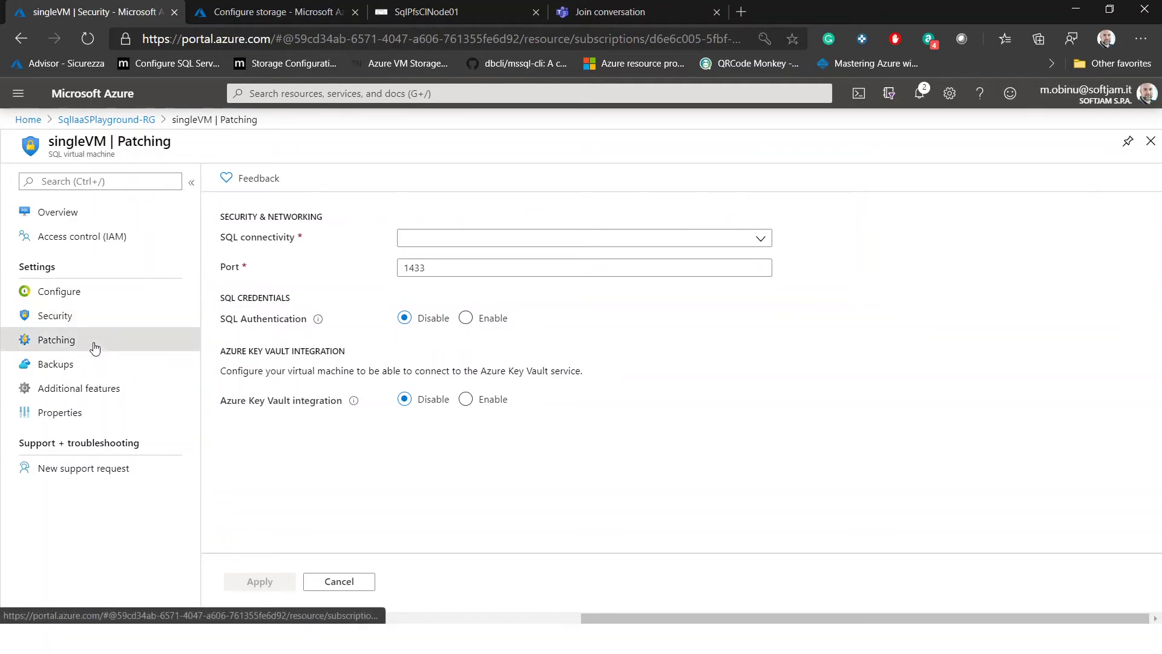
{"action": "left_click", "coordinate": [82, 368]}
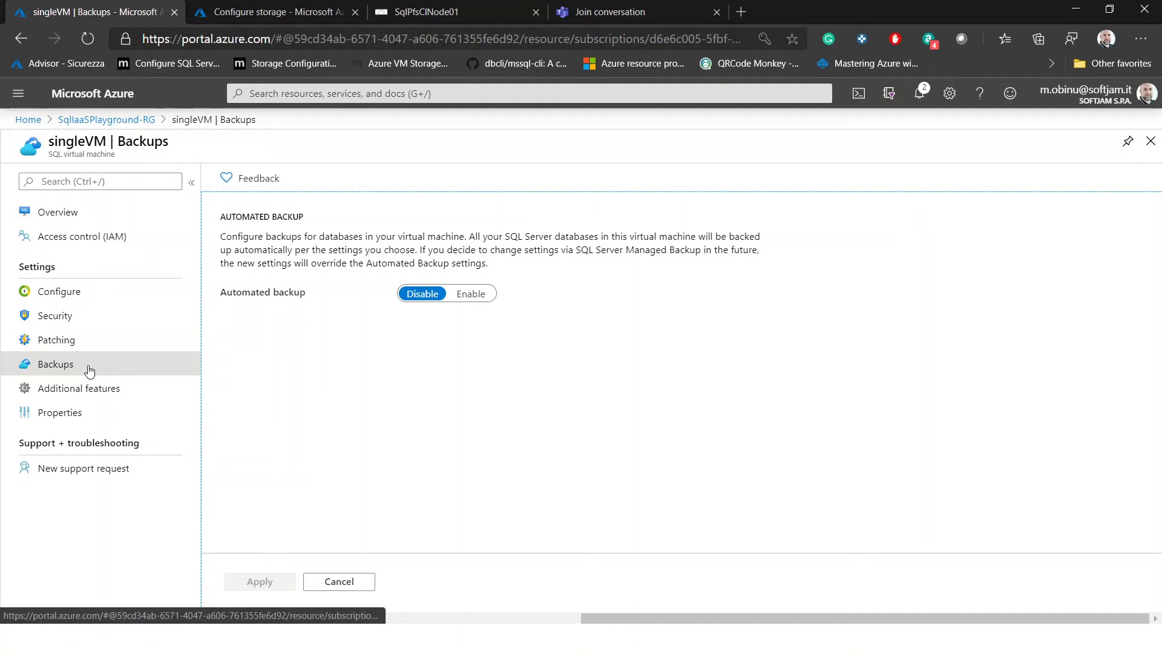
Step: Try the Azure Hybrid Benefit and Disaster Recovery licence options in singleVM's configuration, returning the SQL Server License to Pay As You Go
{"action": "left_click", "coordinate": [101, 301]}
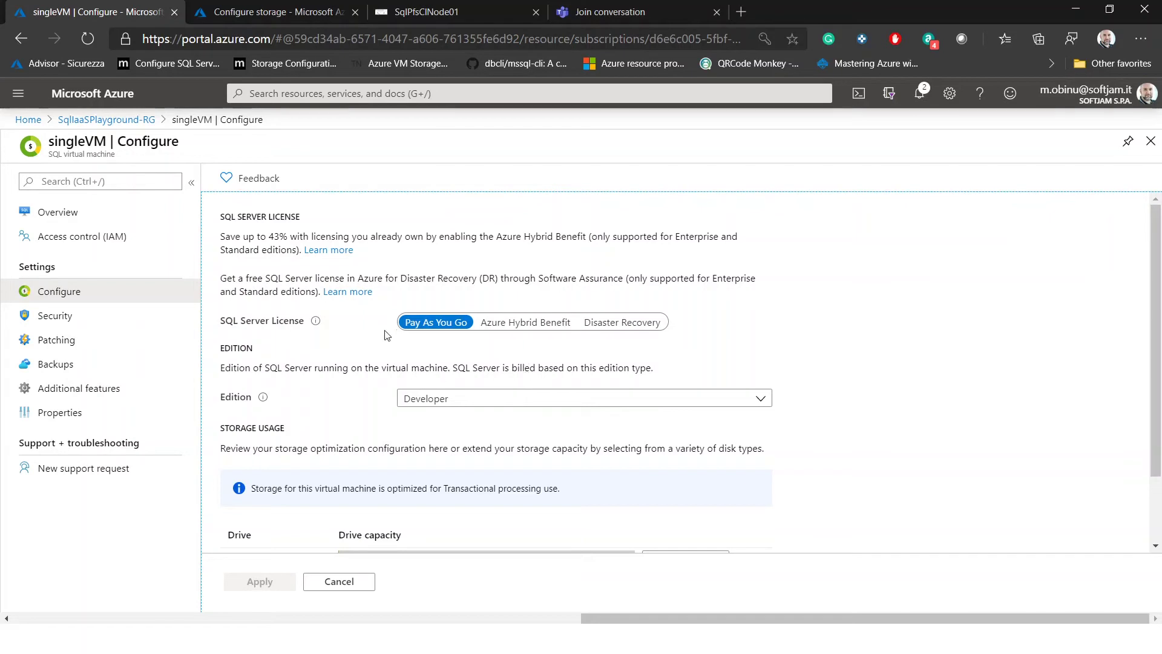
{"action": "left_click", "coordinate": [525, 323]}
{"action": "left_click", "coordinate": [628, 326]}
{"action": "left_click", "coordinate": [437, 323]}
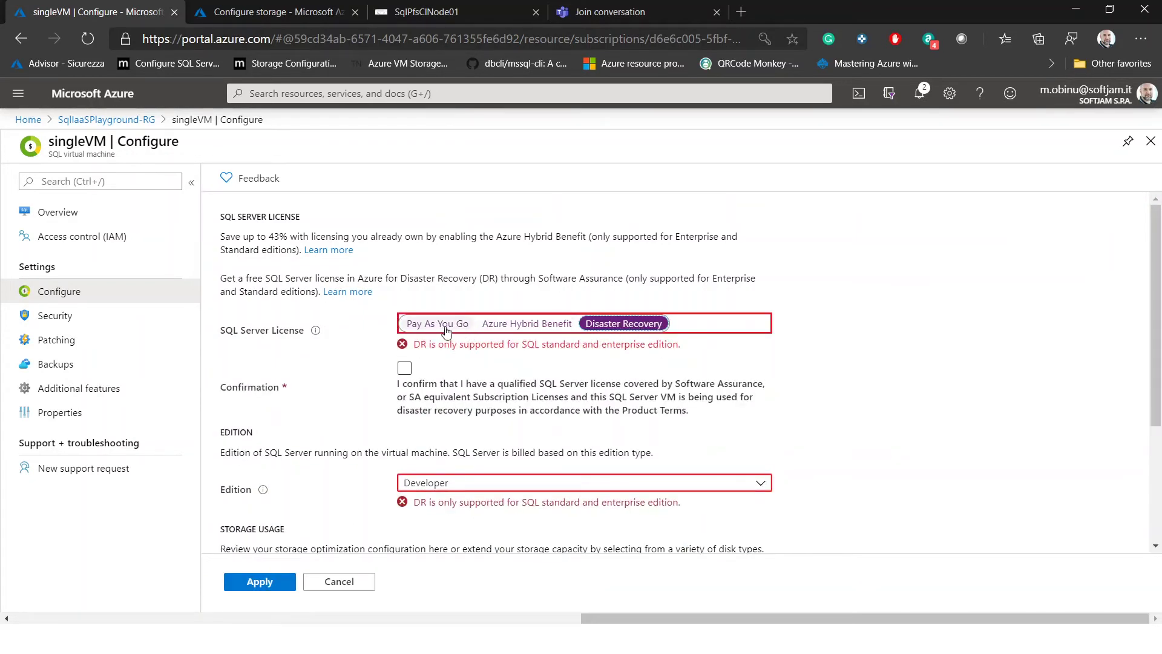
{"action": "left_click", "coordinate": [530, 357]}
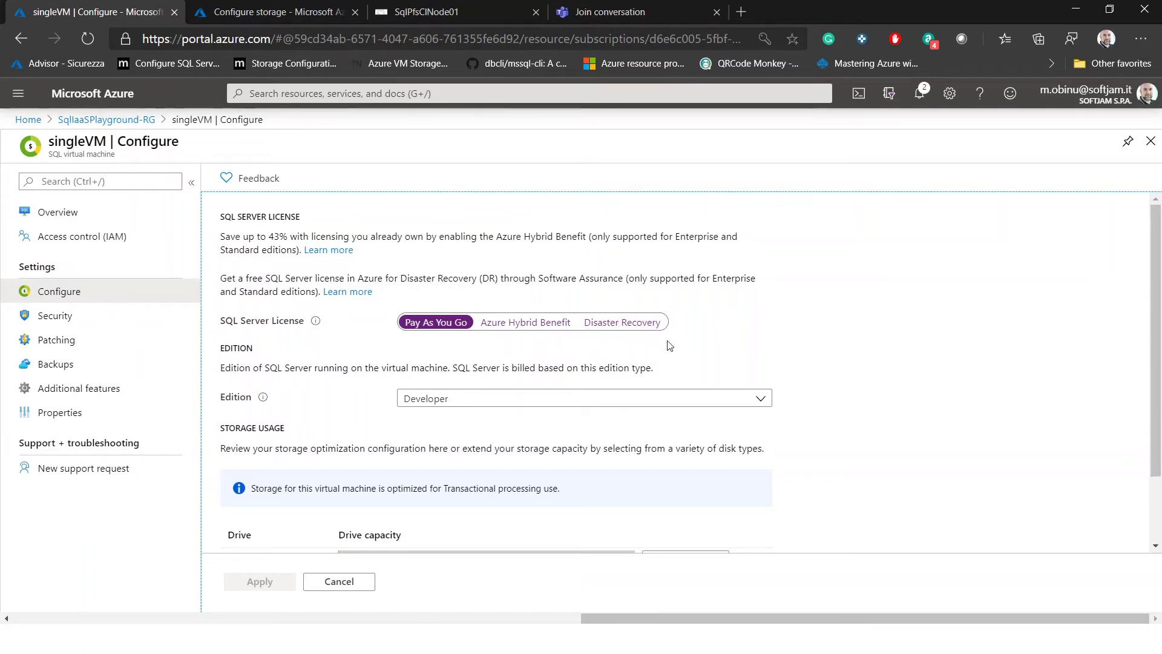
Step: Switch to the PowerPoint slide show
{"action": "key", "text": "alt+Tab"}
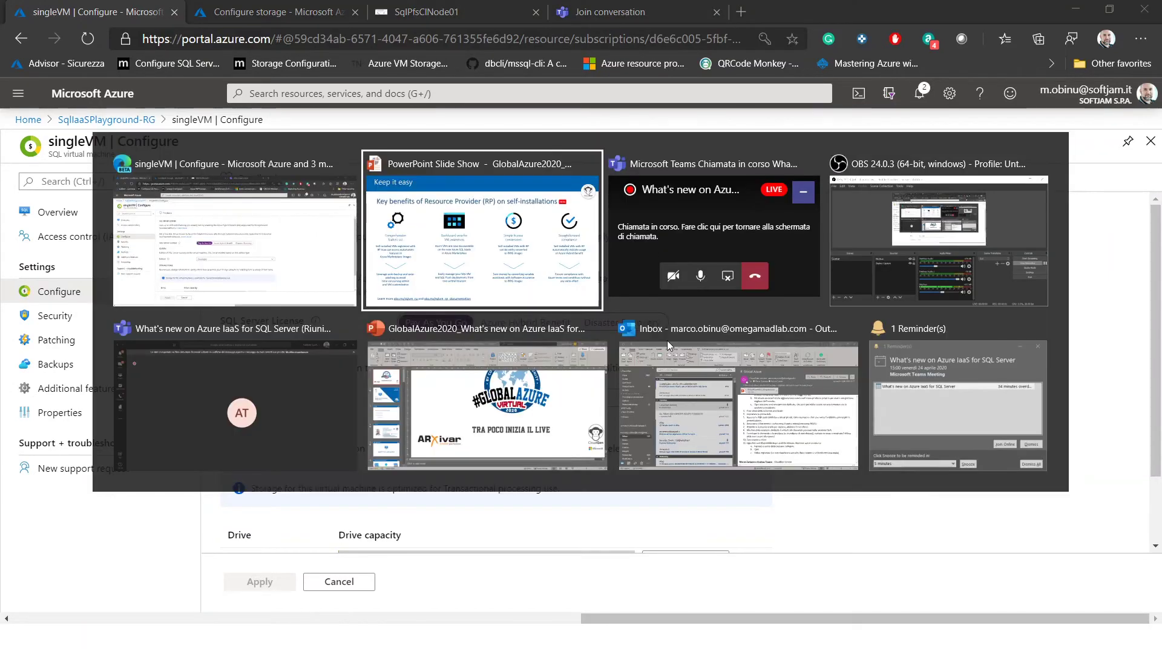